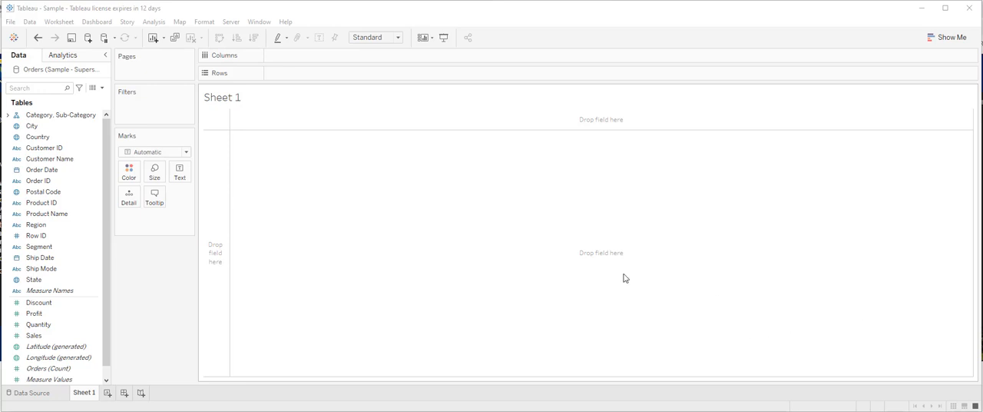
- Display Sales as text values in the table, with Category and Sub-Category as rows
left_click(49, 347)
left_click_drag(49, 347, 188, 179)
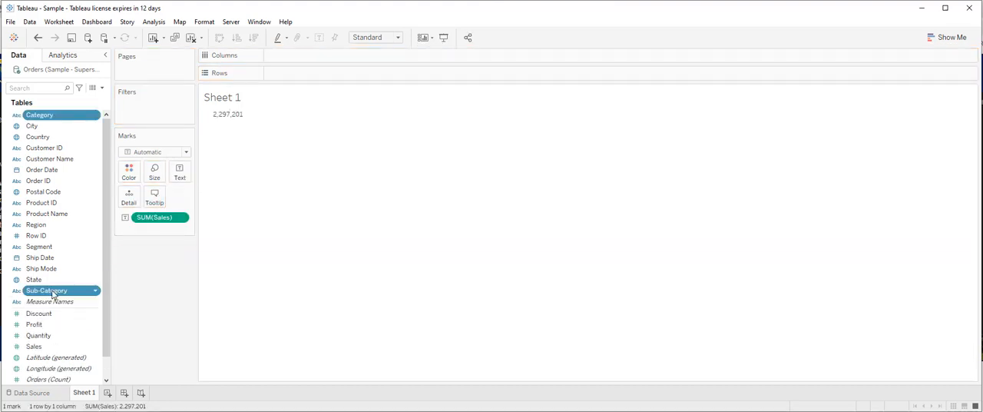
left_click_drag(54, 290, 307, 80)
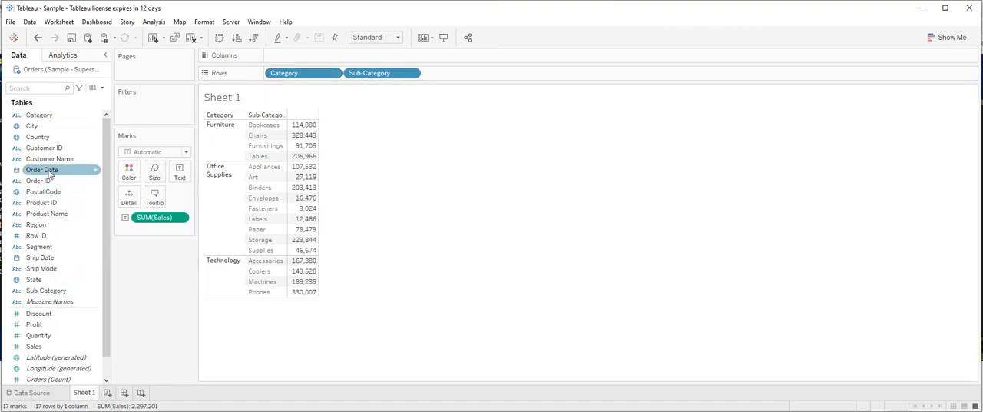
- Add Order Date to the columns and set its date level to the discrete Month
left_click_drag(42, 170, 301, 59)
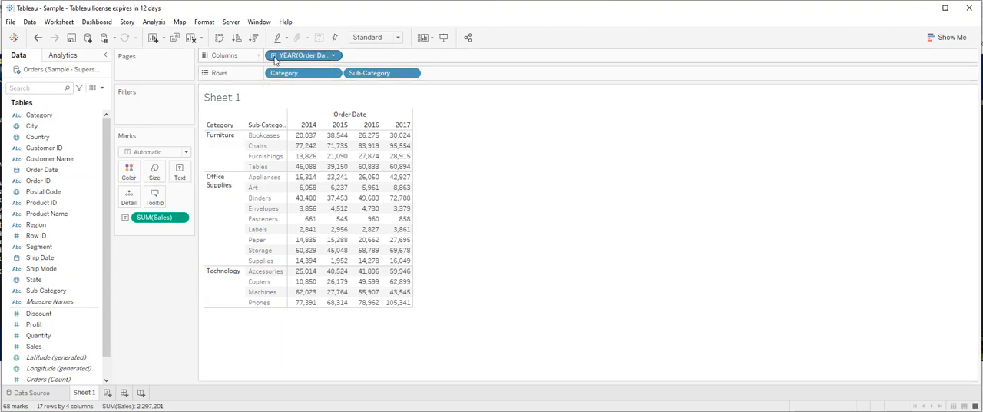
left_click(334, 56)
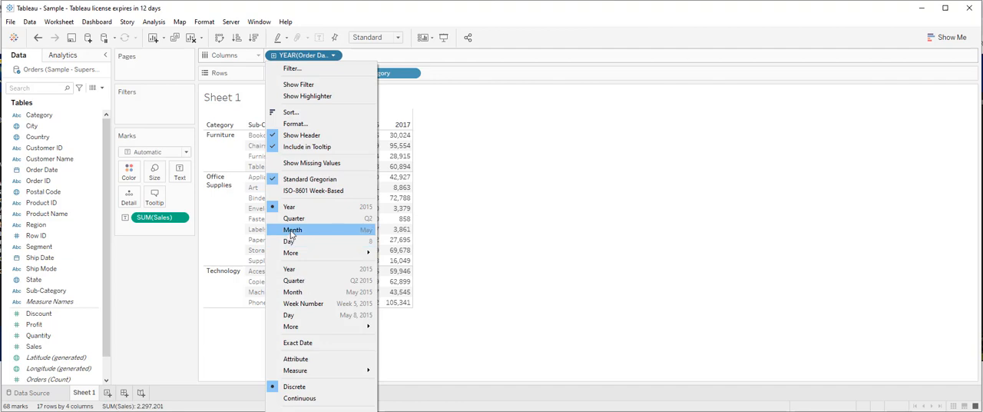
left_click(291, 230)
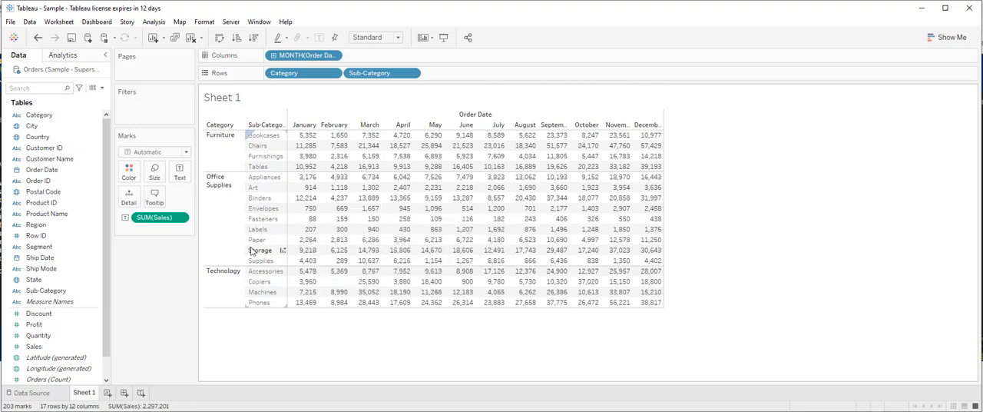
- Color the table's values by Sales and change the mark type to Square to make a highlight table
mouse_move(35, 347)
left_mouse_down()
mouse_move(132, 288)
mouse_move(129, 174)
left_mouse_up()
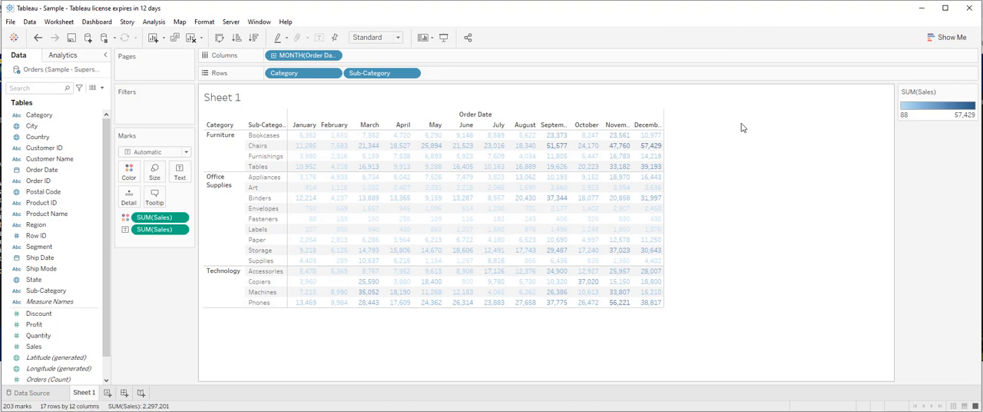
mouse_move(623, 196)
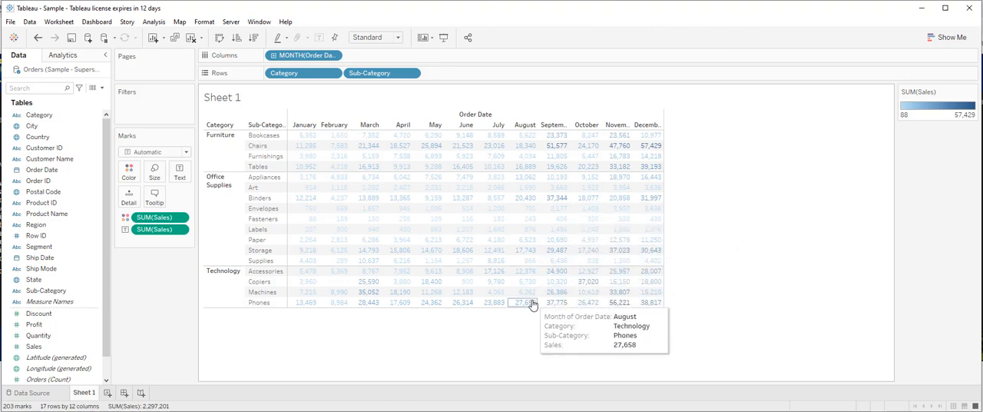
mouse_move(647, 151)
mouse_move(565, 219)
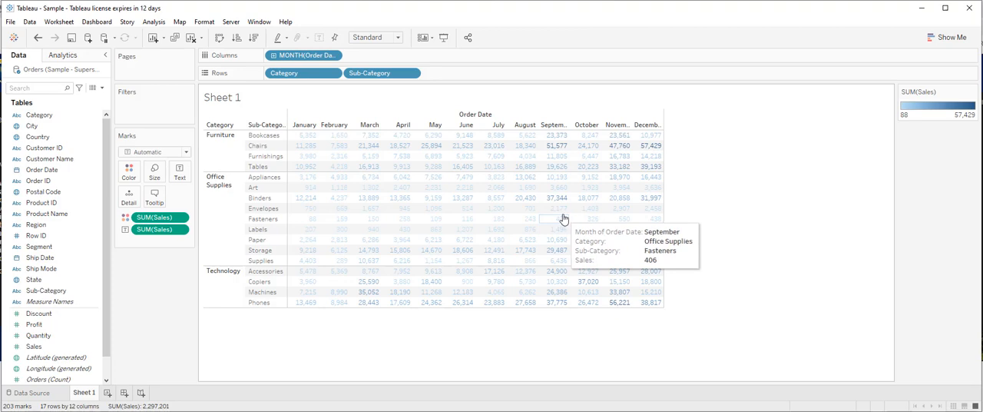
left_click(187, 152)
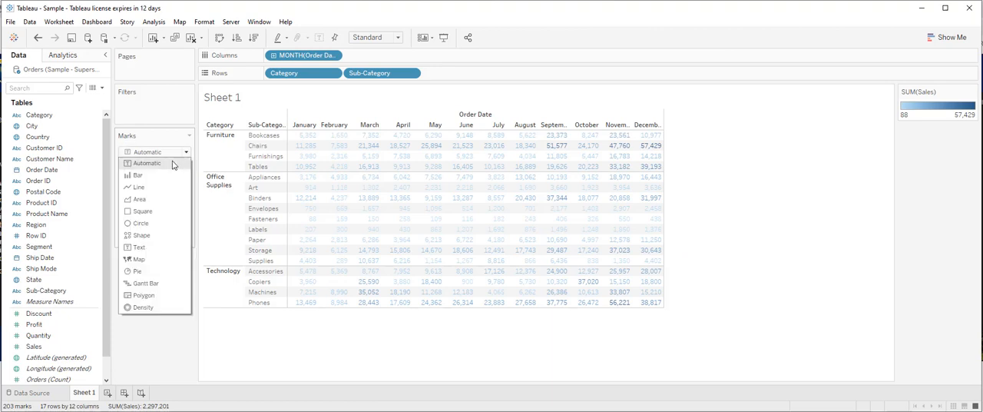
left_click(147, 211)
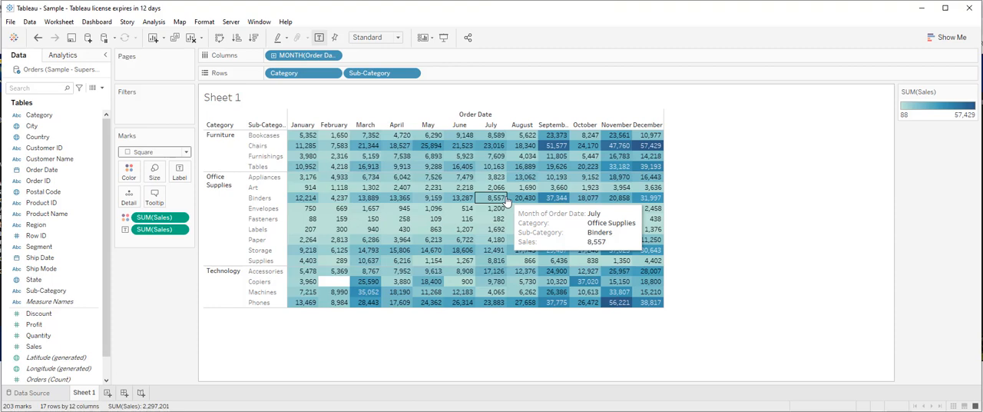
- Create a new worksheet with Sub-Category as rows and the year of Order Date as columns
left_click(108, 393)
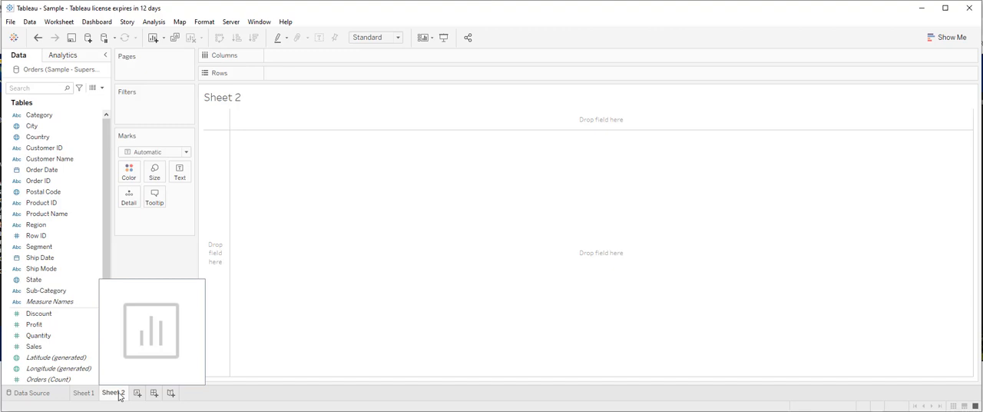
left_click(34, 347)
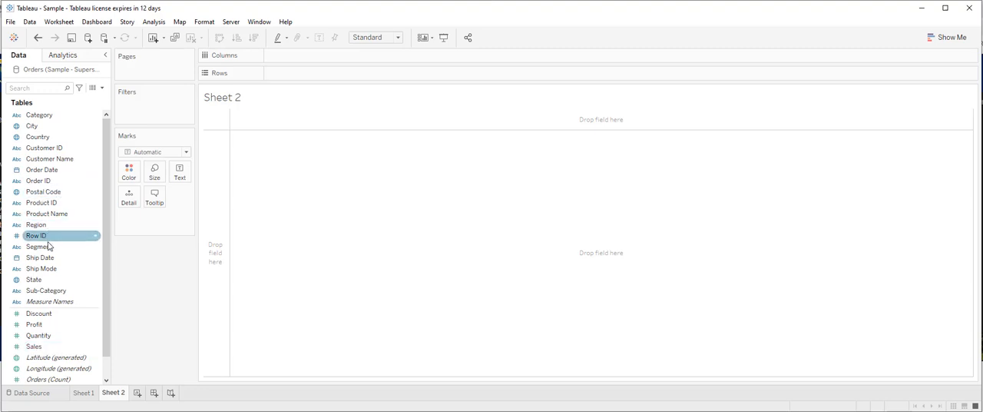
left_click_drag(52, 298, 300, 75)
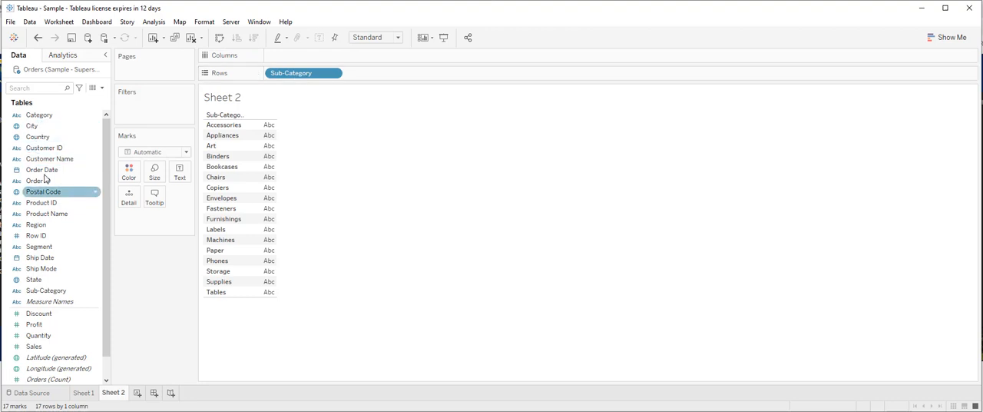
left_click_drag(52, 172, 306, 61)
- Encode Sales by both mark size and mark color on Sheet 2
left_click_drag(34, 347, 148, 171)
left_click_drag(159, 217, 119, 175)
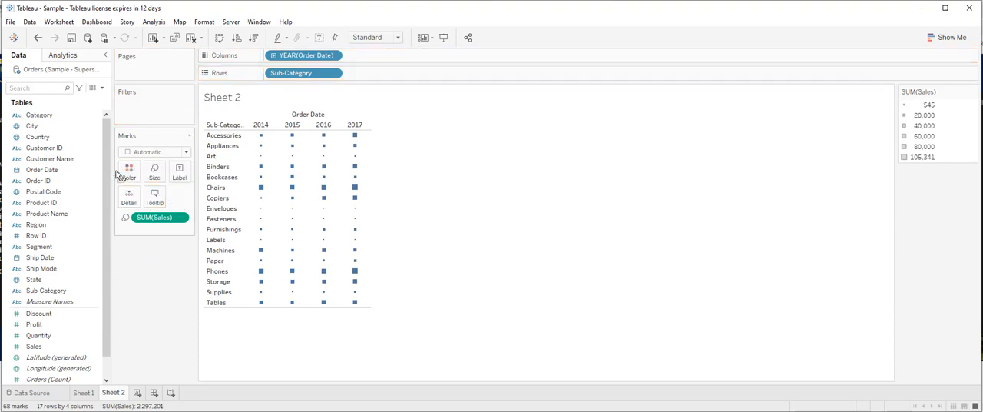
- Change the mark type to Circle and set the sheet's fit to Entire View
left_click(185, 153)
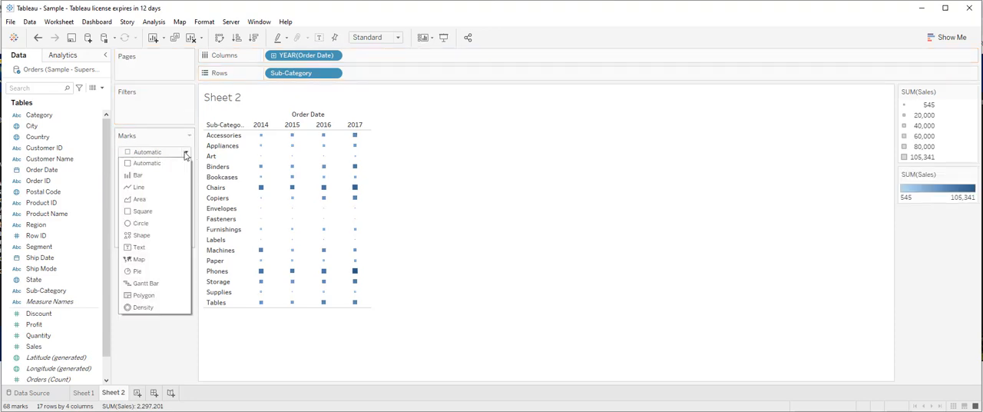
left_click(140, 223)
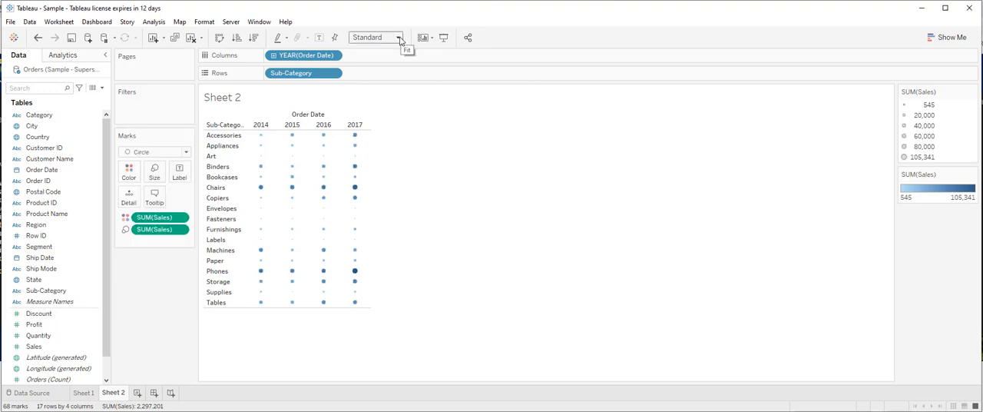
left_click(400, 40)
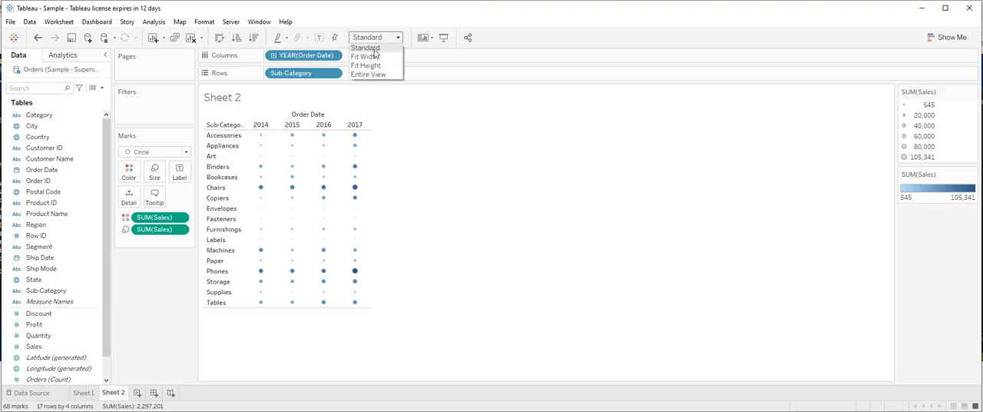
left_click(373, 78)
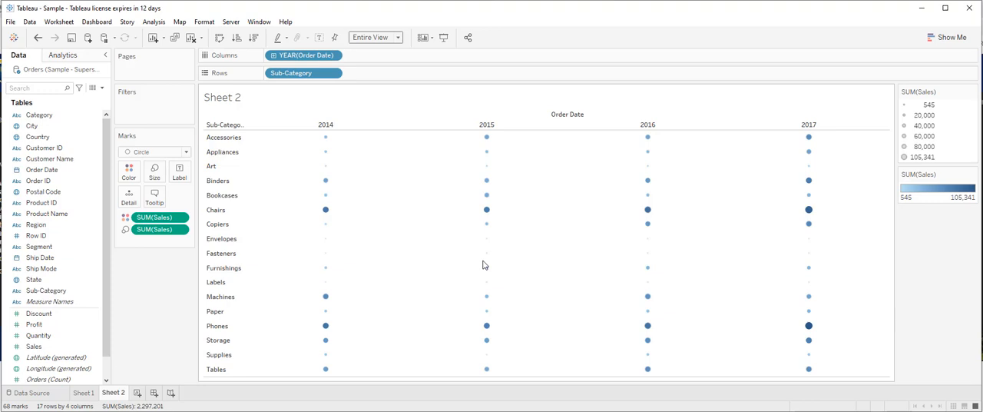
- Apply the Orange-Blue Diverging palette, reversed, to the Sales color encoding of the circles
left_click(128, 172)
left_click(149, 209)
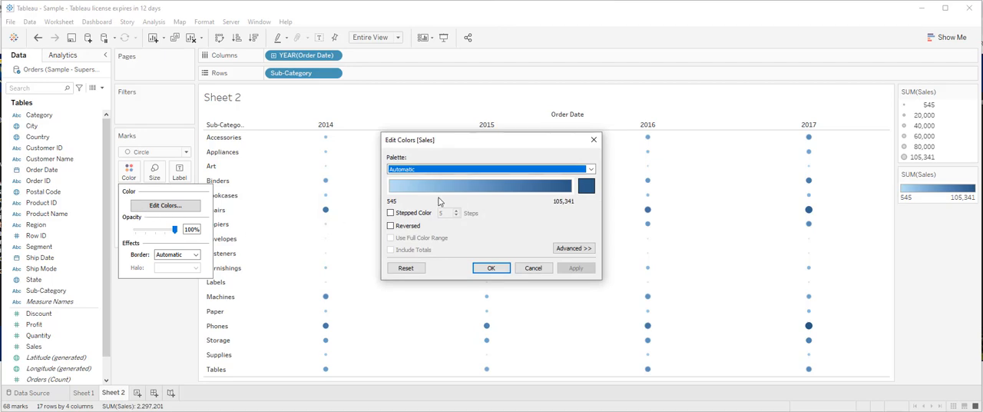
left_click(465, 169)
left_click(436, 280)
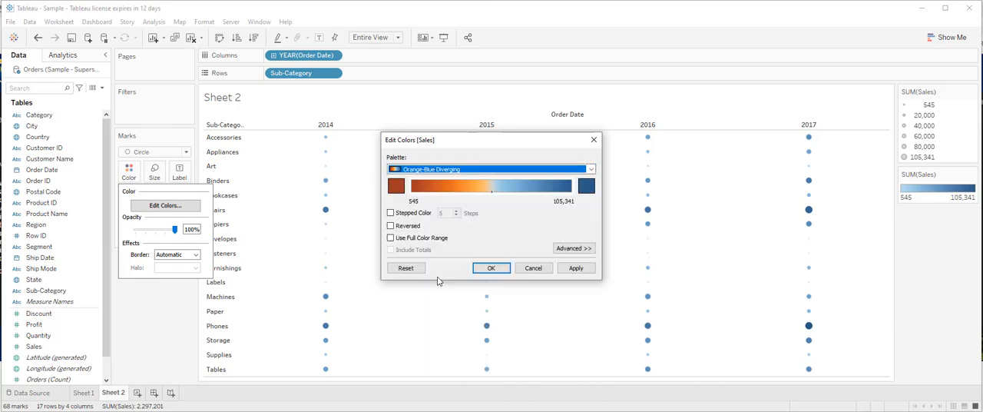
left_click(391, 226)
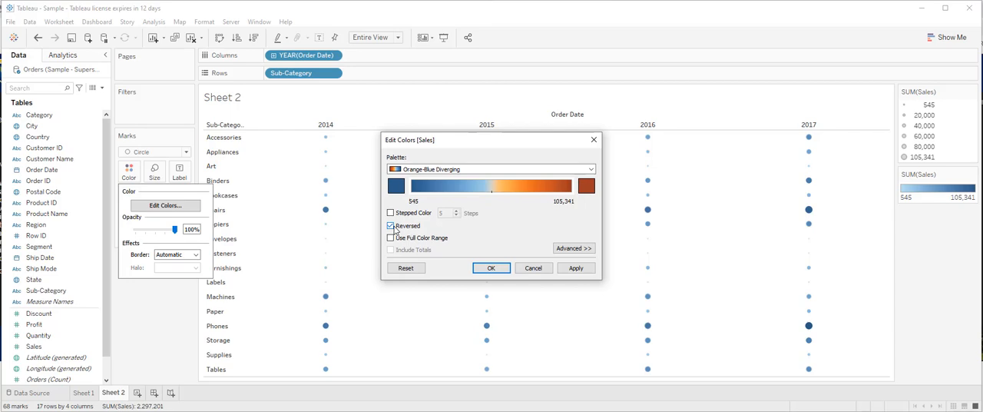
left_click(572, 268)
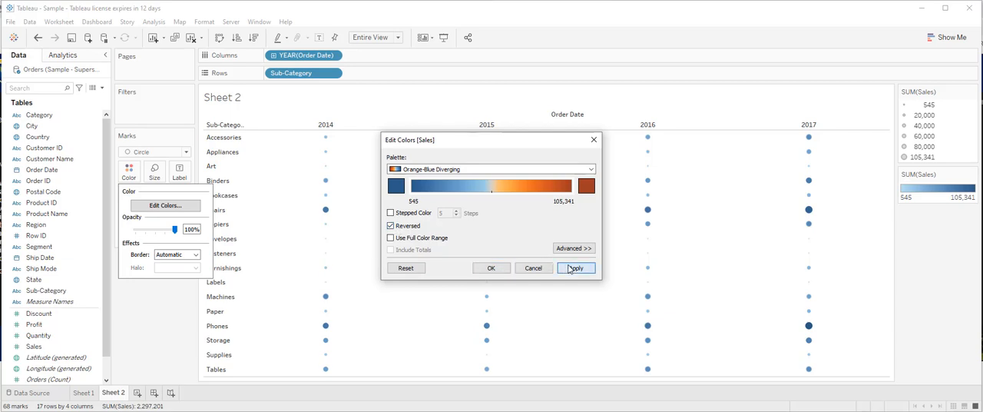
left_click(492, 268)
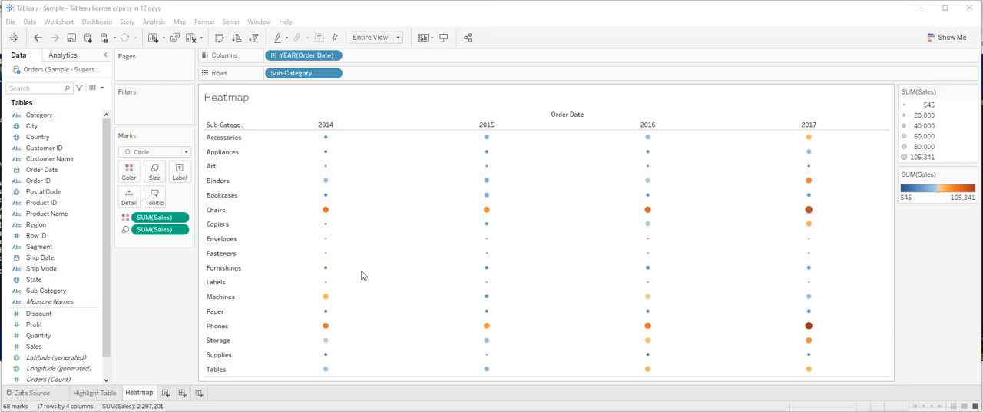
- Enlarge the heatmap's circle marks to about the middle of the size range
left_click(157, 175)
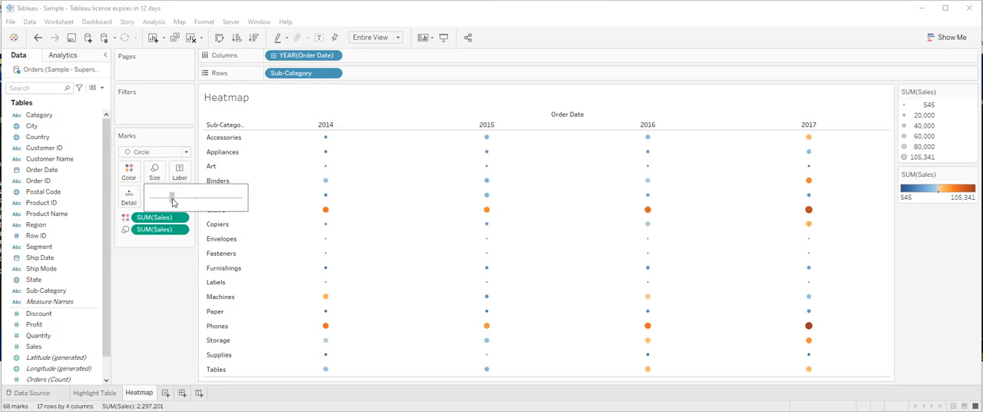
left_click_drag(173, 202, 196, 201)
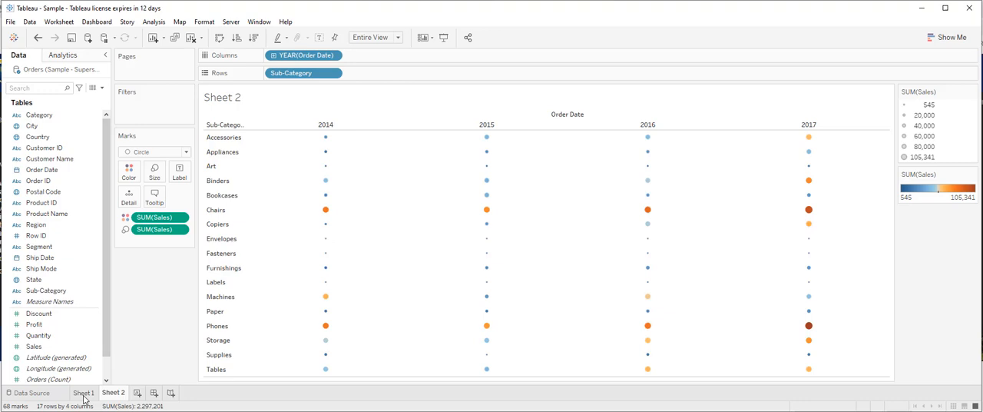
- Rename Sheet 1 as Highlight Table and Sheet 2 as Heatmap
left_click(84, 394)
right_click(85, 394)
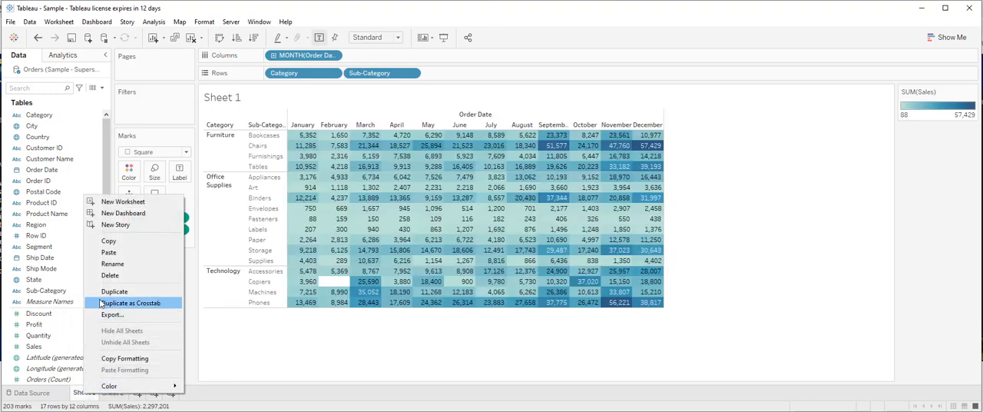
left_click(112, 264)
type("Hig")
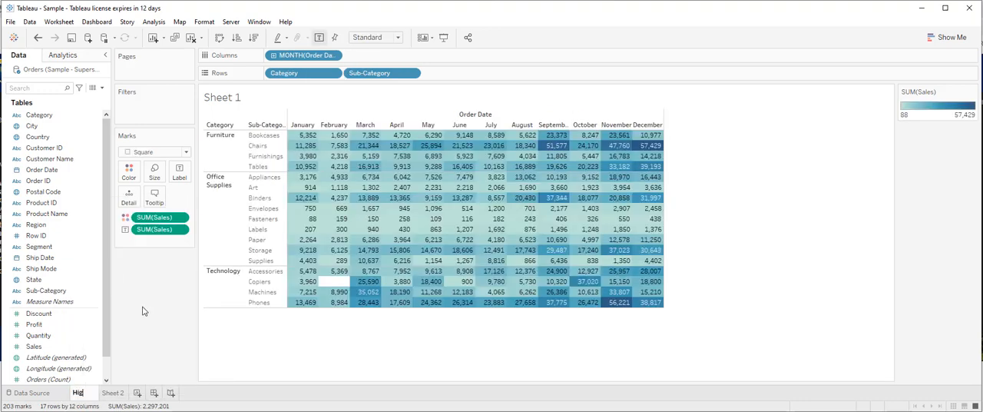
type("hlight Tabl")
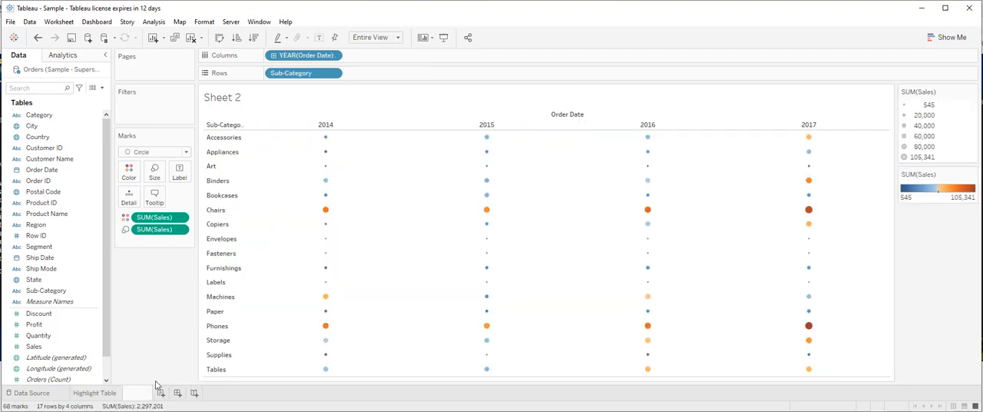
type("Heatmap")
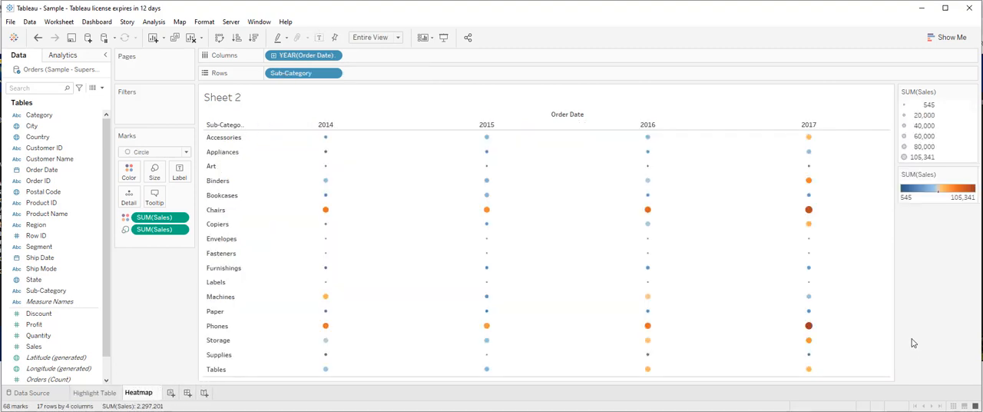